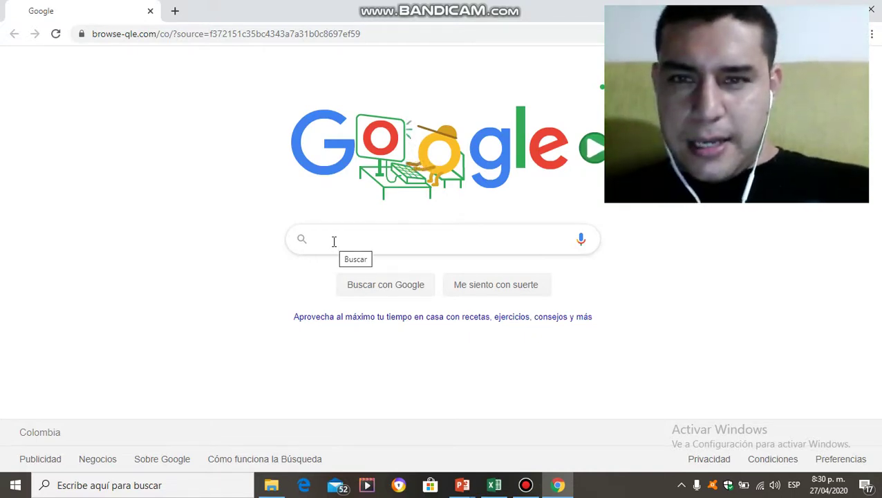
- Search Google for BANDICAM and open the official Bandicam website
{"action": "left_click", "coordinate": [334, 241]}
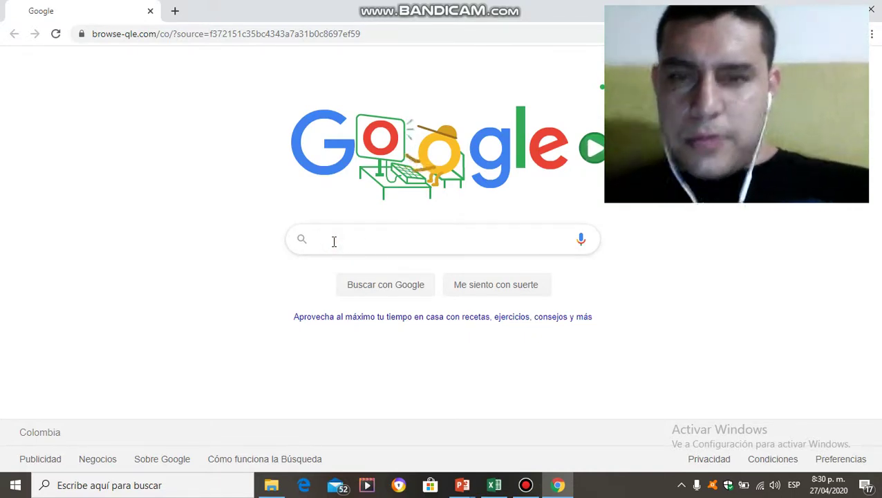
{"action": "type", "text": "BANDICAM"}
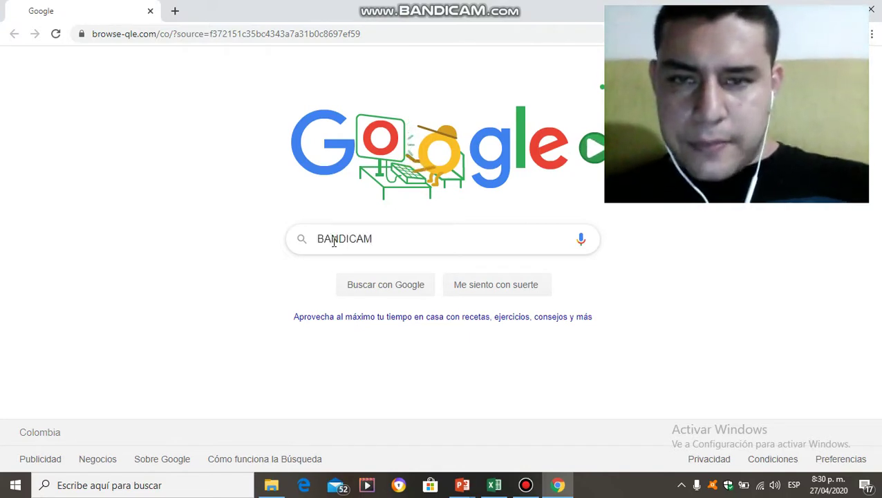
{"action": "key", "text": "Return"}
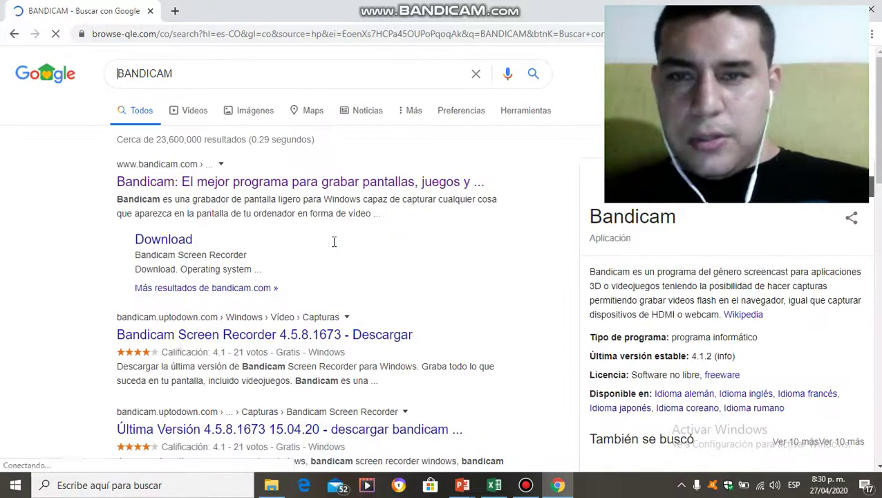
{"action": "left_click", "coordinate": [214, 181]}
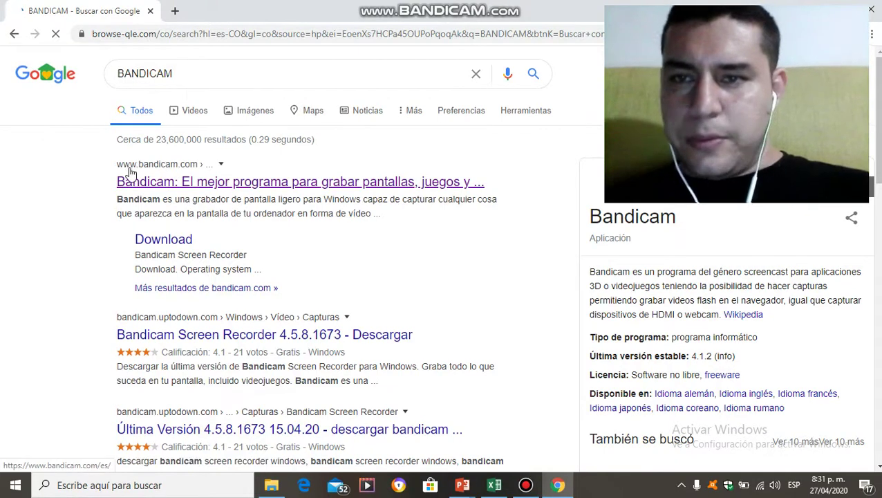
{"action": "left_click", "coordinate": [190, 180]}
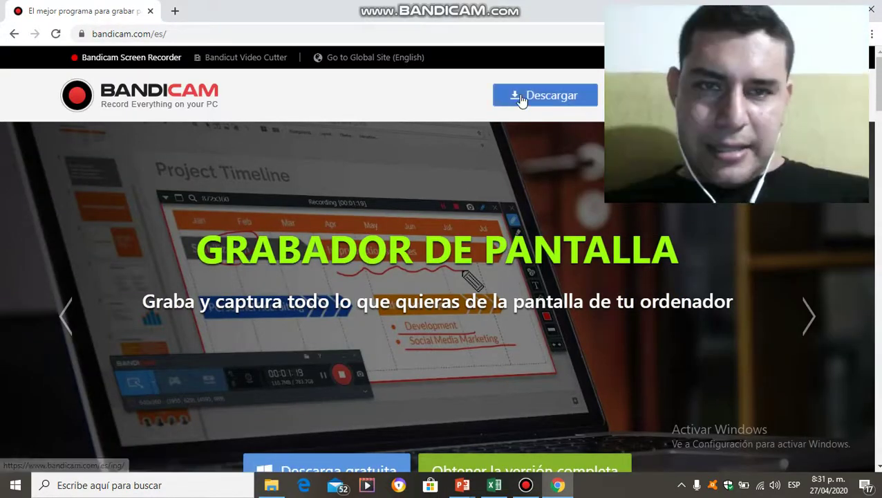
- Download the Bandicam installer and show bdcamsetup.exe in its download folder
{"action": "left_click", "coordinate": [530, 98]}
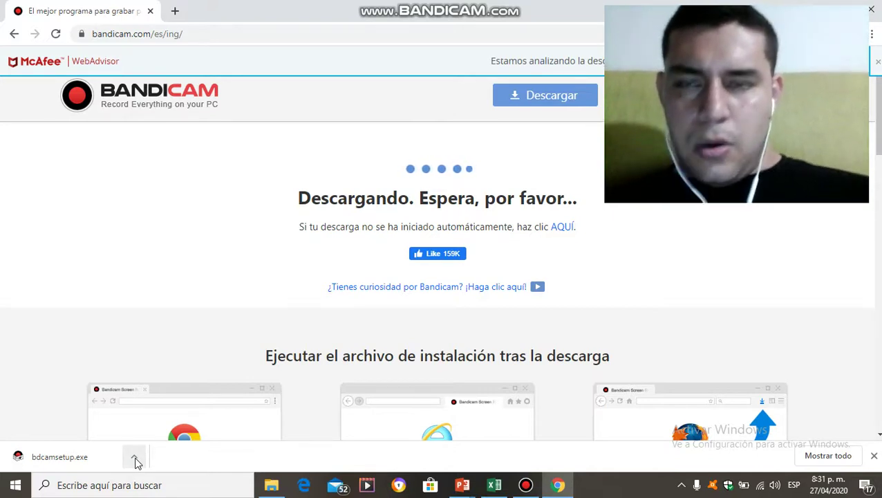
{"action": "left_click", "coordinate": [135, 458]}
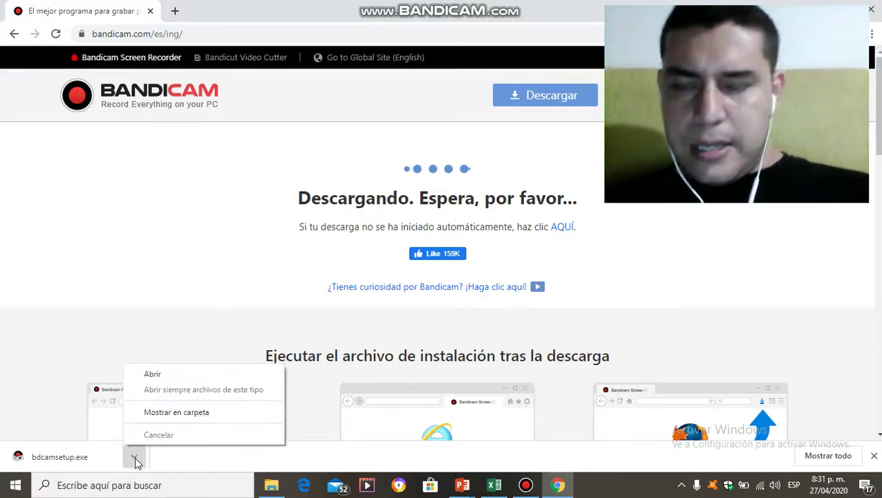
{"action": "left_click", "coordinate": [176, 415]}
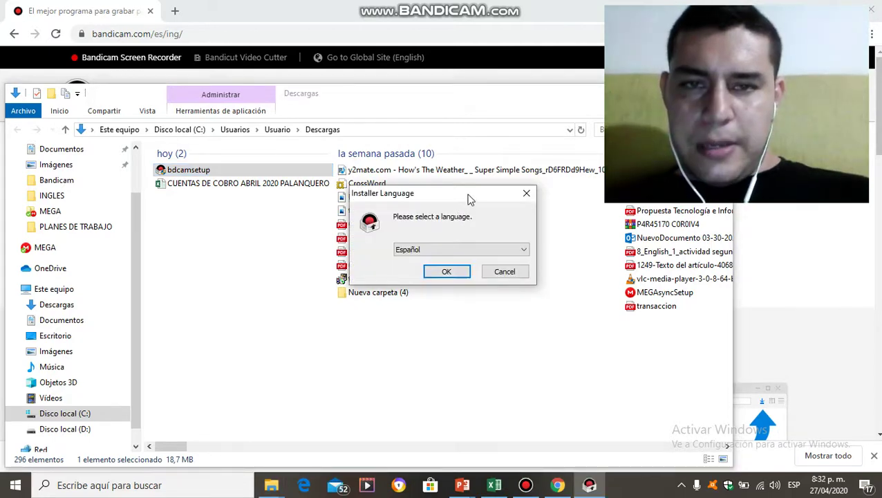
- Go through the Bandicam installer in Español, accepting the licence and the General components up to the destination folder, and cancel the installation
{"action": "left_click_drag", "start_coordinate": [459, 189], "coordinate": [245, 201]}
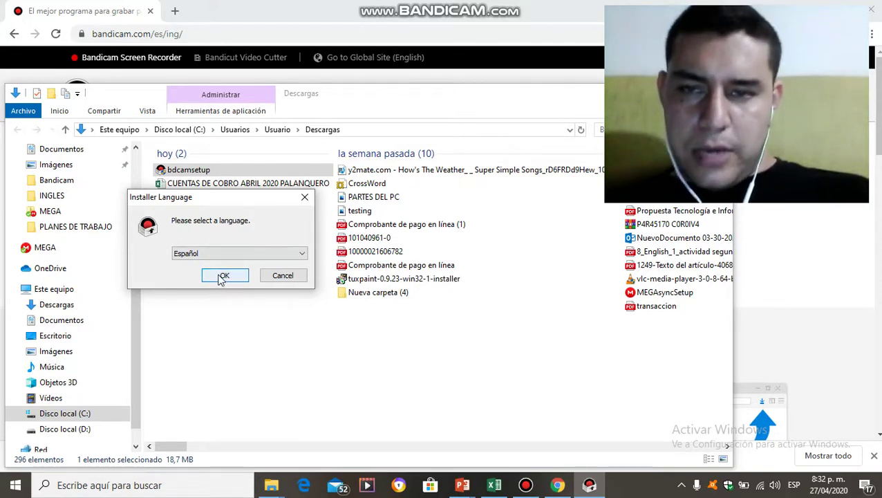
{"action": "left_click", "coordinate": [223, 276]}
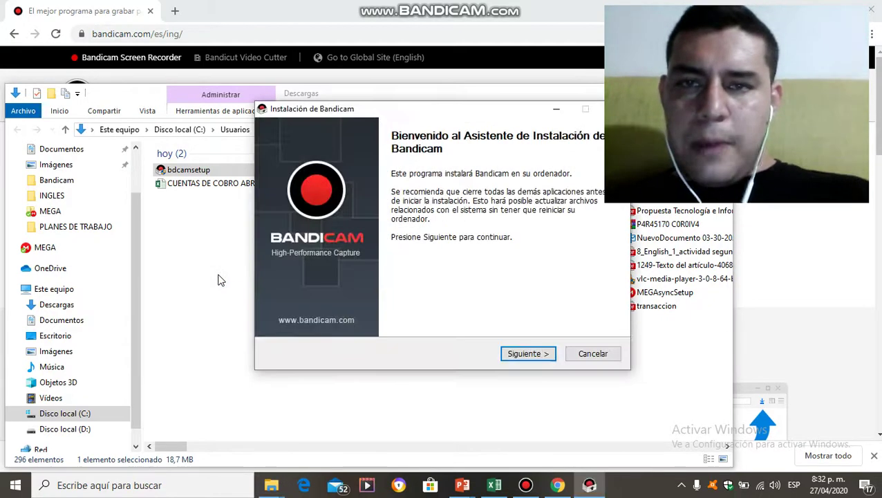
{"action": "left_click_drag", "start_coordinate": [441, 113], "coordinate": [221, 114]}
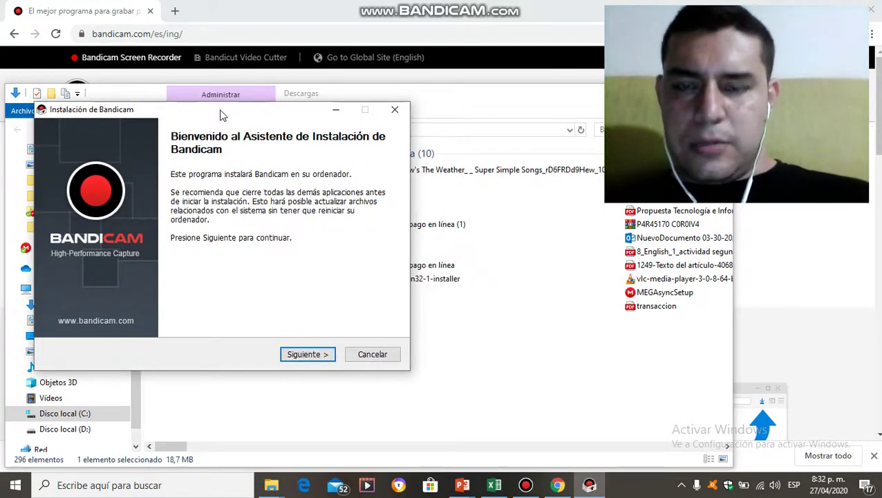
{"action": "left_click", "coordinate": [309, 357]}
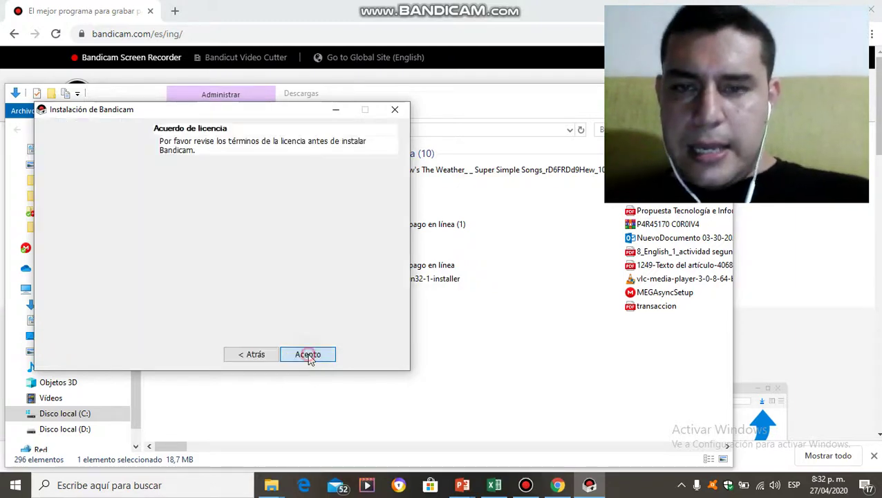
{"action": "left_click", "coordinate": [301, 356]}
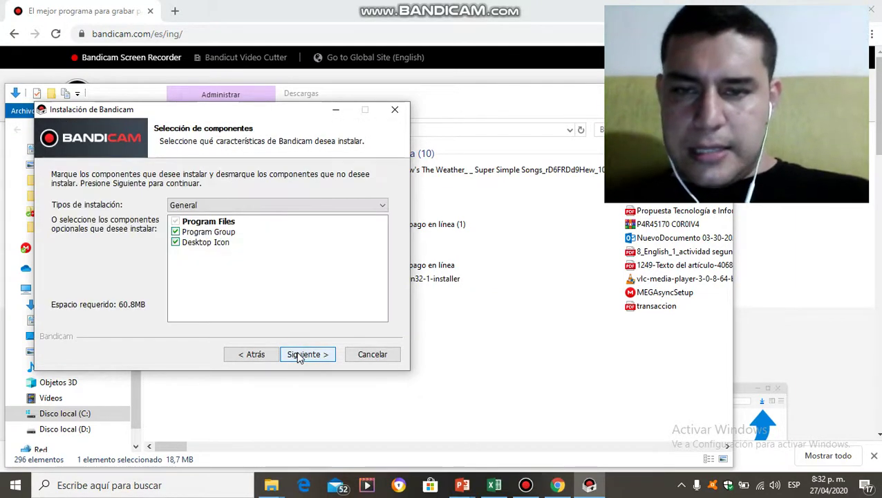
{"action": "left_click", "coordinate": [314, 356]}
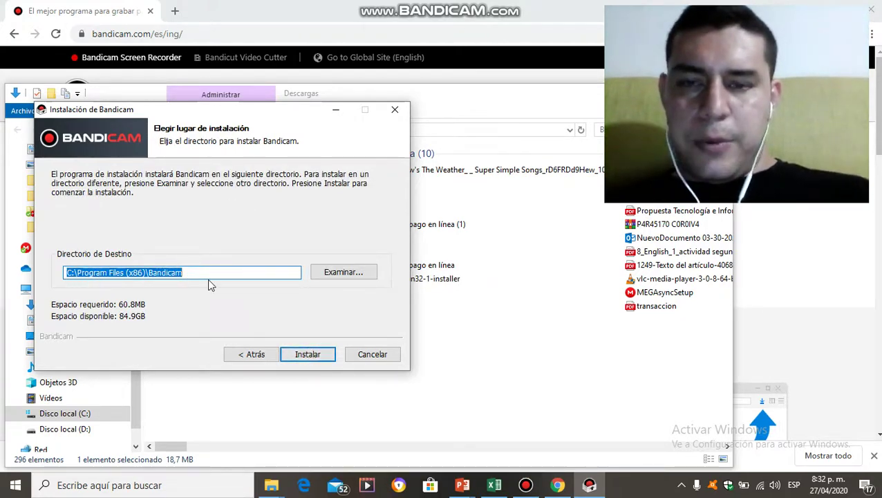
{"action": "left_click", "coordinate": [372, 355]}
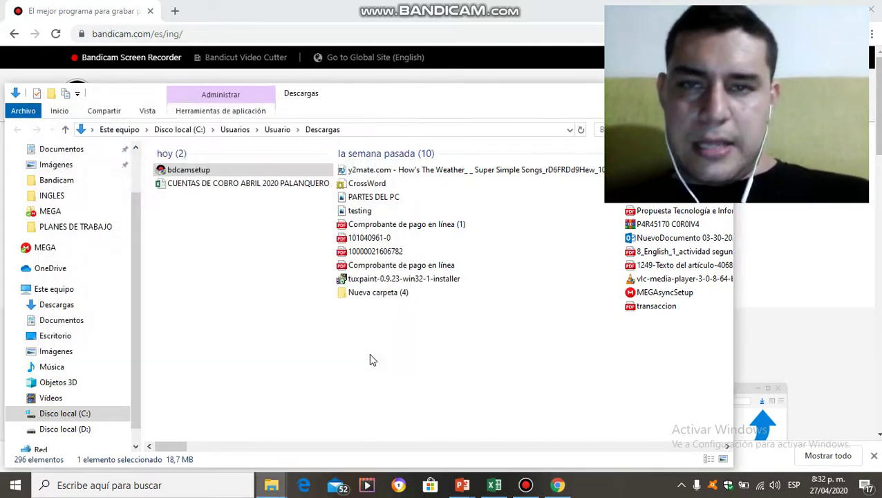
- Close the Descargas folder and the browser to return to the desktop
{"action": "left_click_drag", "start_coordinate": [469, 103], "coordinate": [187, 126]}
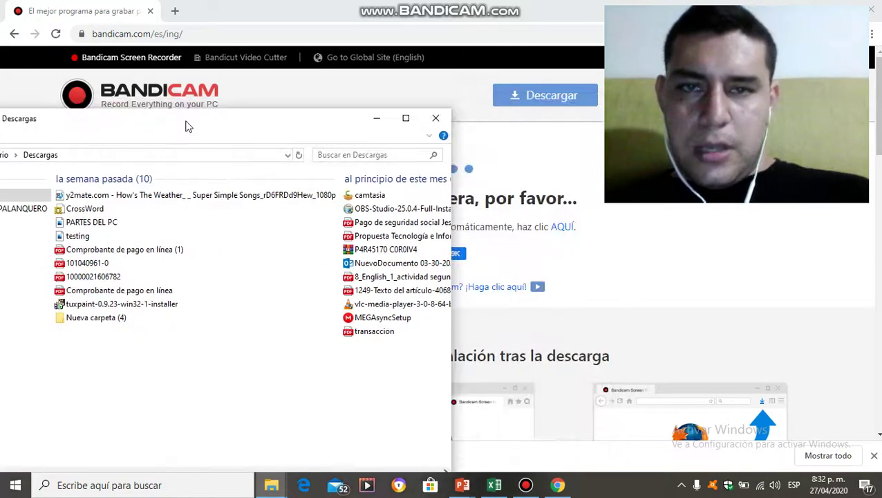
{"action": "left_click", "coordinate": [443, 122]}
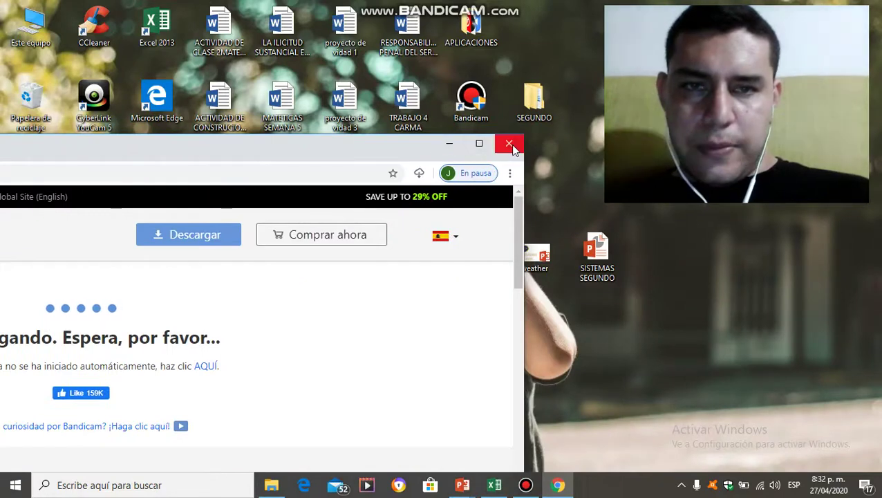
{"action": "left_click", "coordinate": [511, 145]}
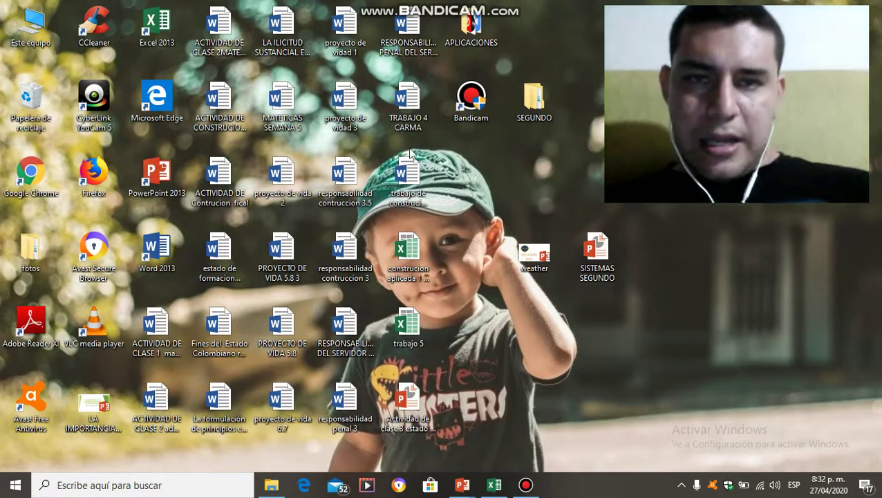
- Open Bandicam, review its screen recording area modes, and choose Pantalla completa
{"action": "left_click", "coordinate": [468, 99]}
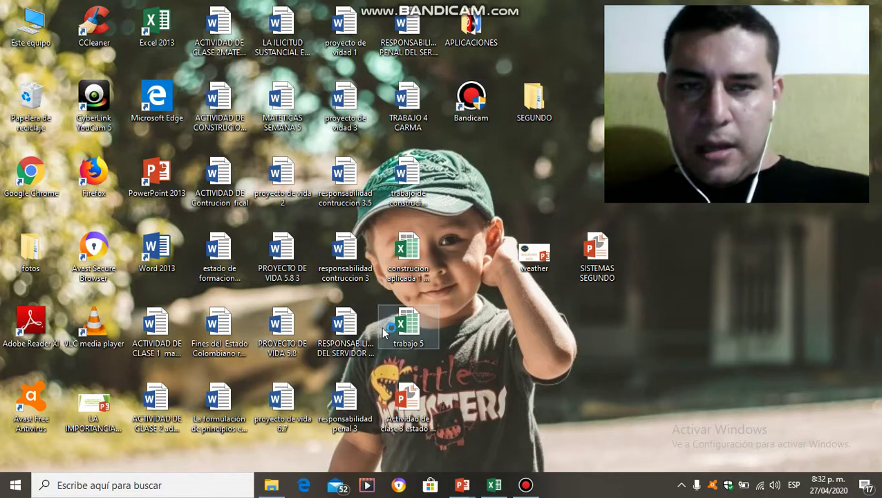
{"action": "left_click", "coordinate": [526, 486]}
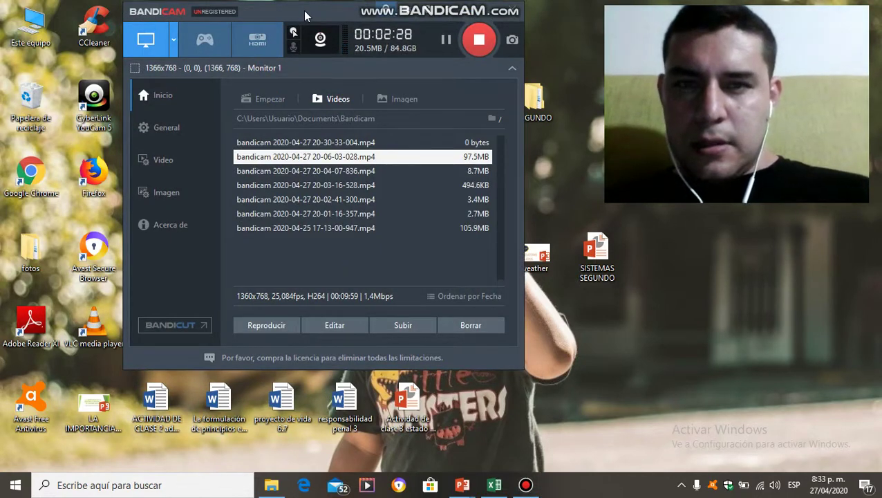
{"action": "left_click", "coordinate": [176, 31]}
{"action": "mouse_move", "coordinate": [184, 158]}
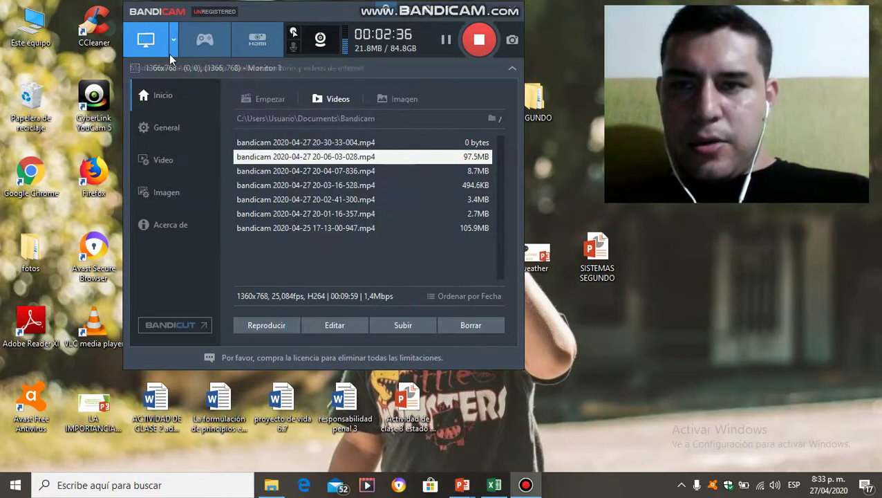
{"action": "left_click", "coordinate": [171, 51]}
{"action": "mouse_move", "coordinate": [197, 148]}
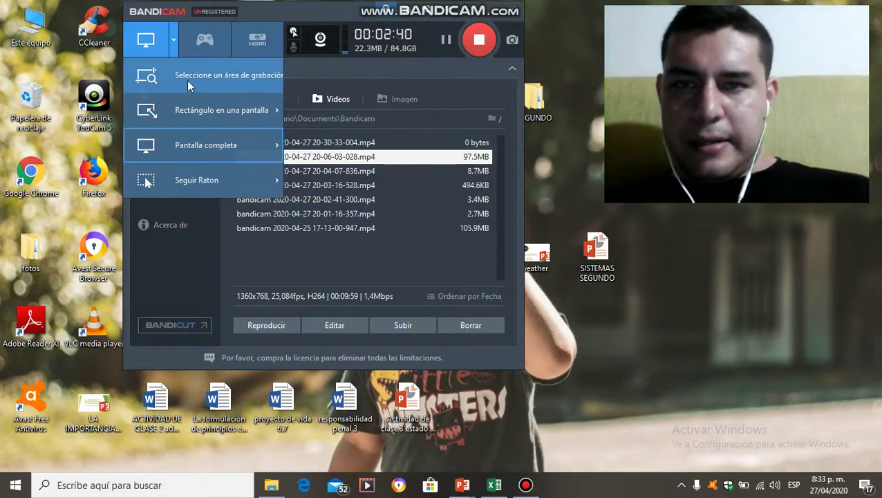
{"action": "mouse_move", "coordinate": [201, 114]}
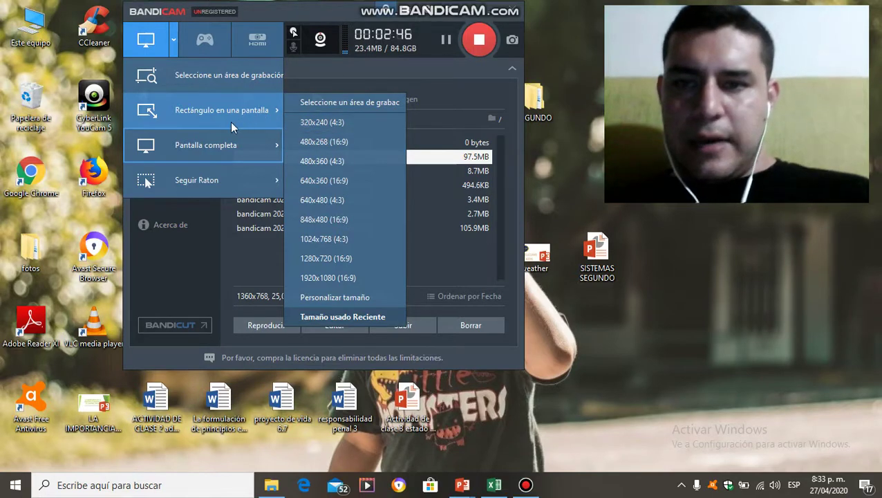
{"action": "mouse_move", "coordinate": [206, 186]}
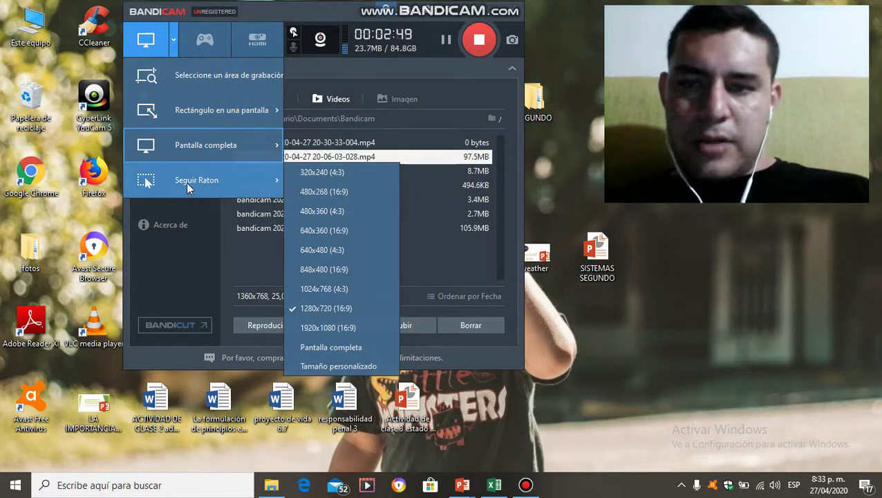
{"action": "mouse_move", "coordinate": [235, 161]}
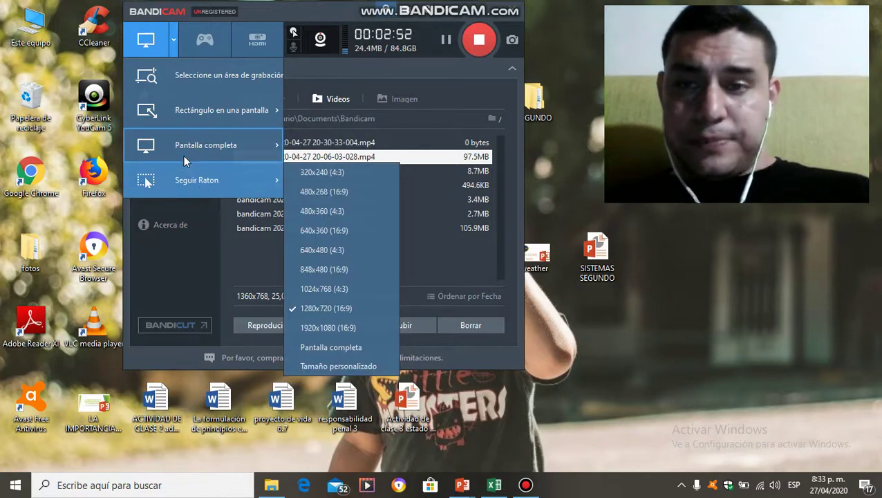
{"action": "left_click", "coordinate": [238, 145]}
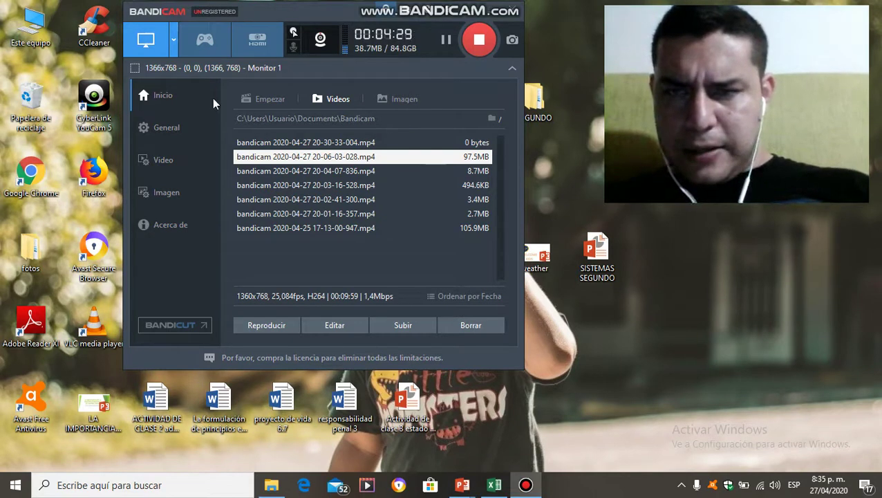
- Review Bandicam's General options and its Video recording settings, including hotkeys, cursor effects and format
{"action": "left_click", "coordinate": [165, 130]}
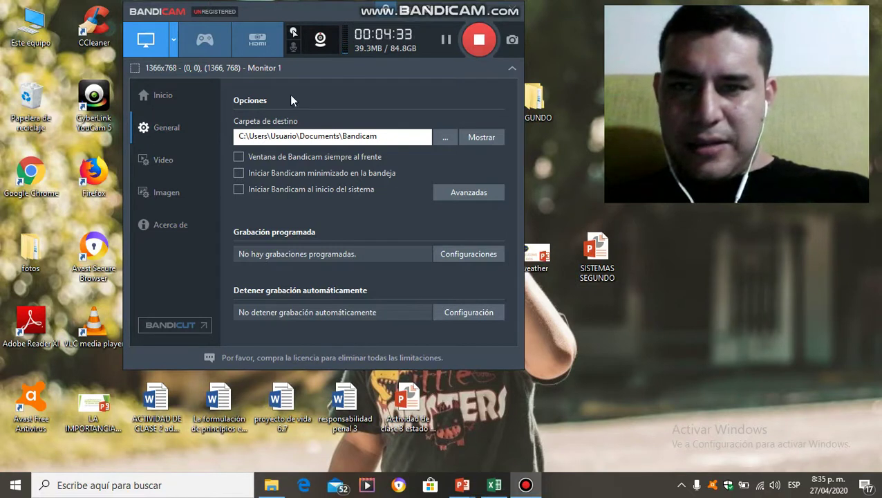
{"action": "left_click", "coordinate": [159, 163]}
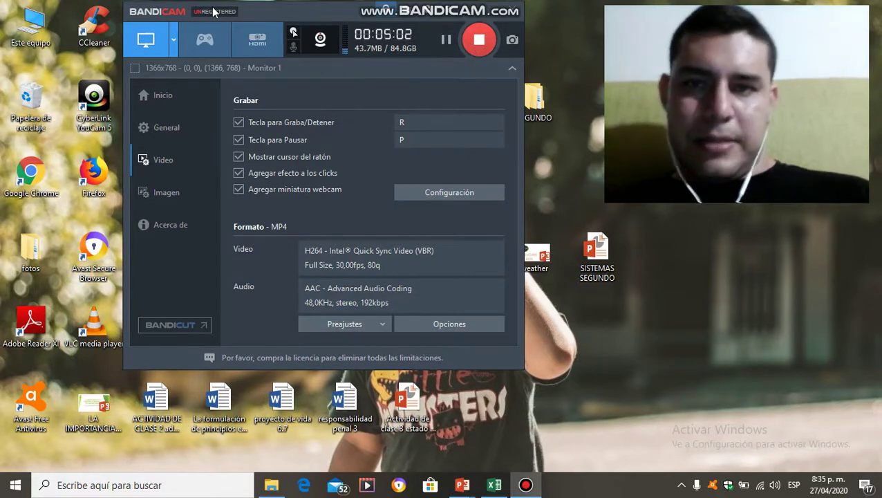
- Move the Bandicam window lower on the desktop, then practise minimizing and restoring it, leaving it minimized
{"action": "left_click_drag", "start_coordinate": [268, 13], "coordinate": [247, 64]}
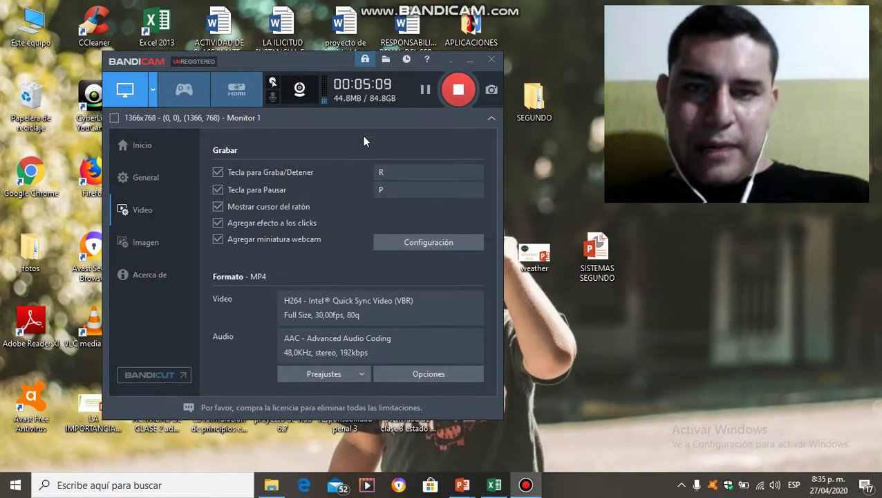
{"action": "left_click", "coordinate": [469, 62]}
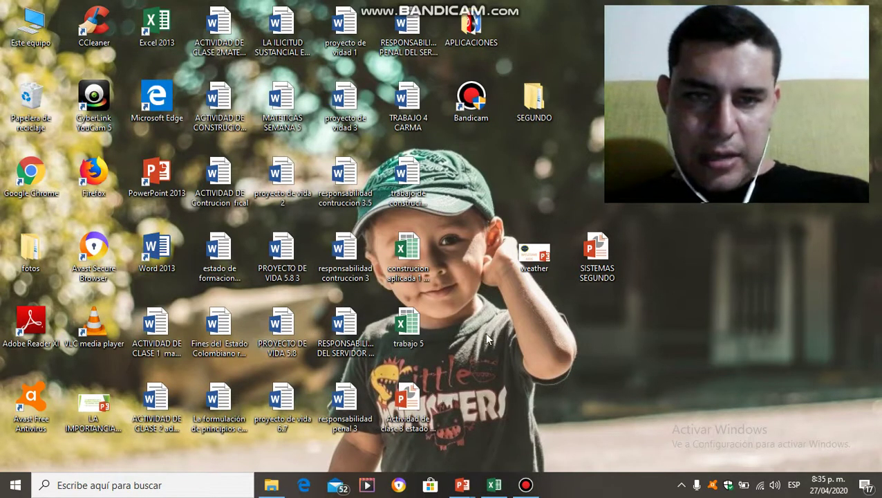
{"action": "left_click", "coordinate": [526, 486]}
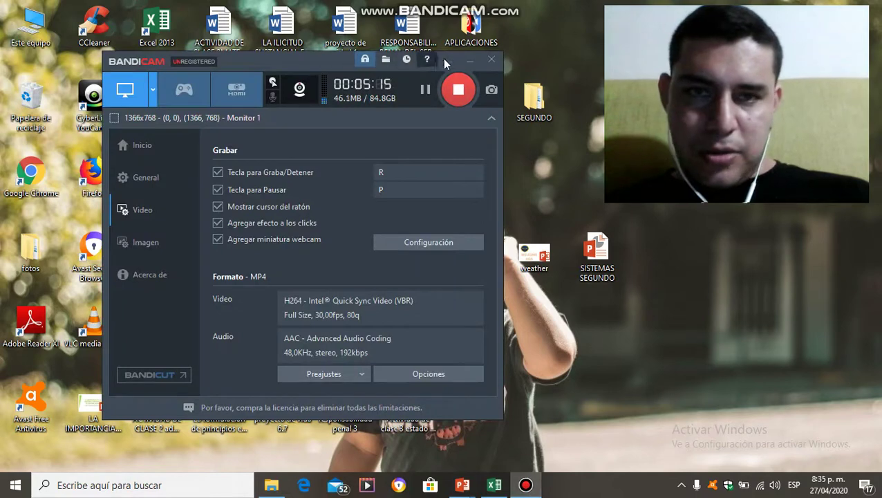
{"action": "left_click", "coordinate": [468, 61]}
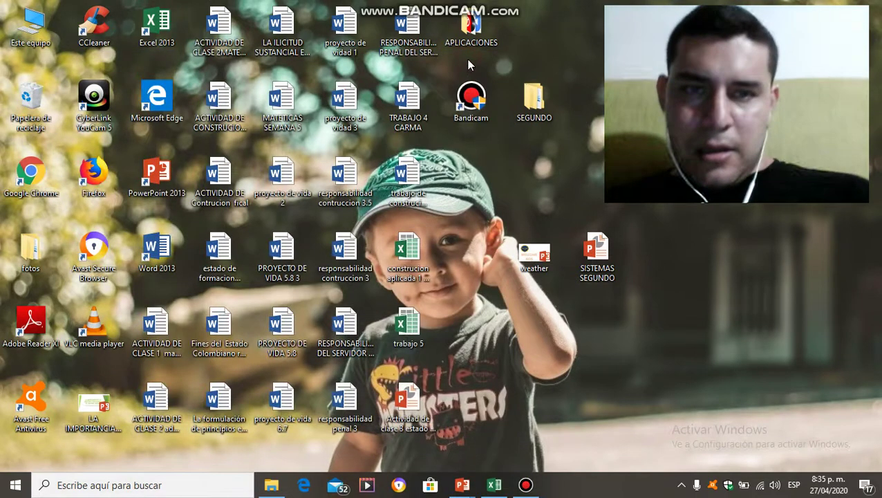
{"action": "left_click", "coordinate": [526, 486]}
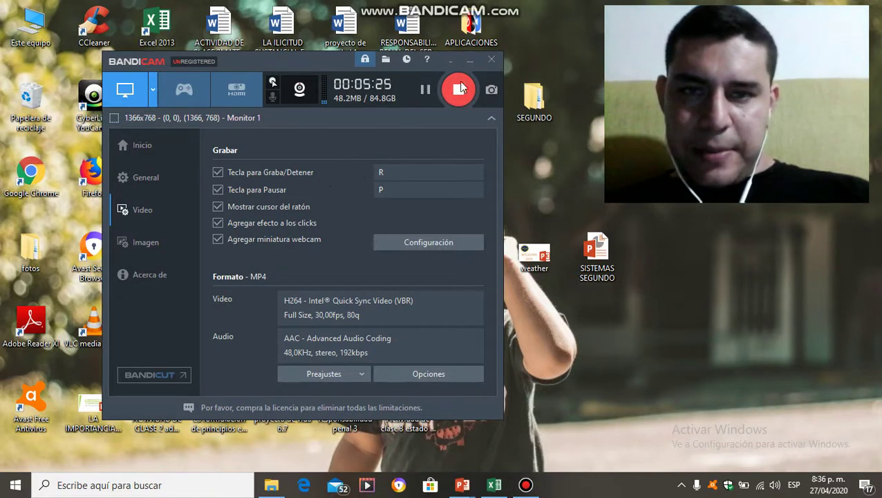
{"action": "left_click", "coordinate": [470, 61]}
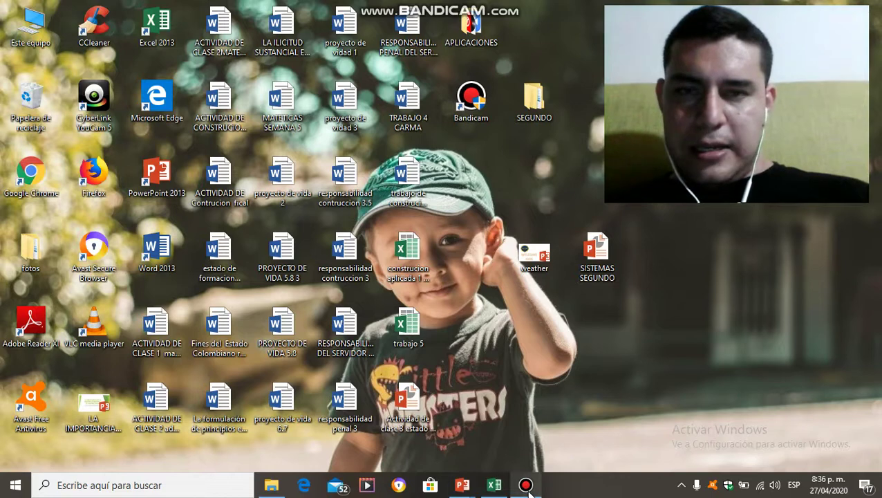
{"action": "mouse_move", "coordinate": [528, 489]}
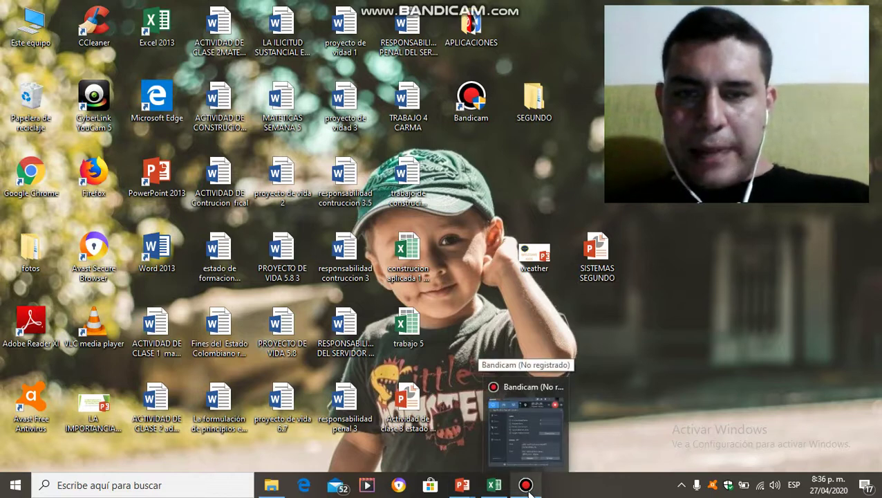
- Restore Bandicam and open the advanced webcam preview from the Video recording configuration
{"action": "left_click", "coordinate": [528, 489]}
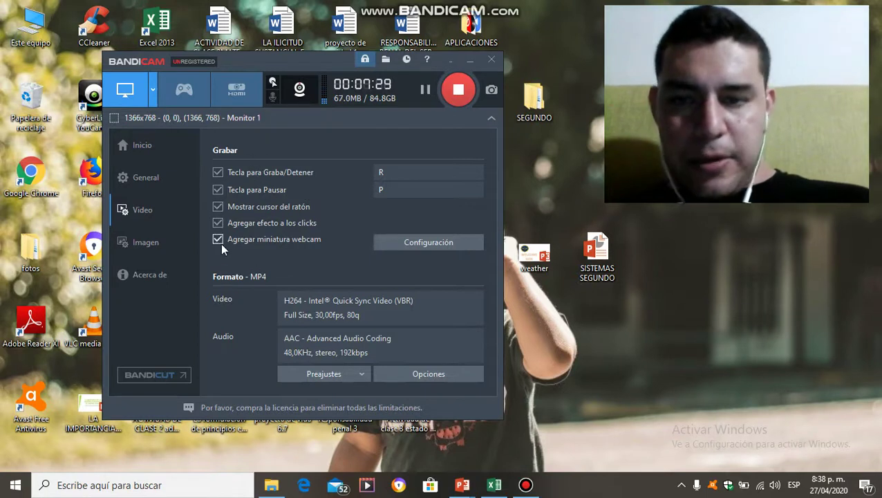
{"action": "left_click", "coordinate": [415, 247]}
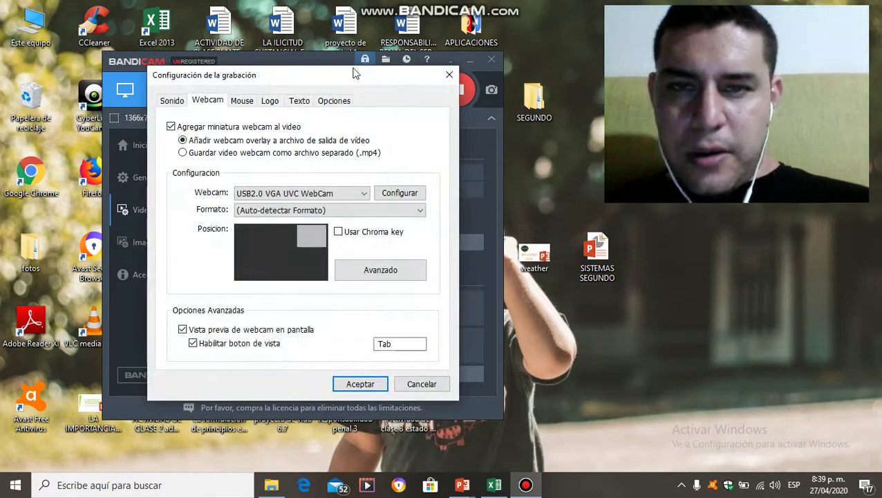
{"action": "left_click_drag", "start_coordinate": [351, 78], "coordinate": [384, 64]}
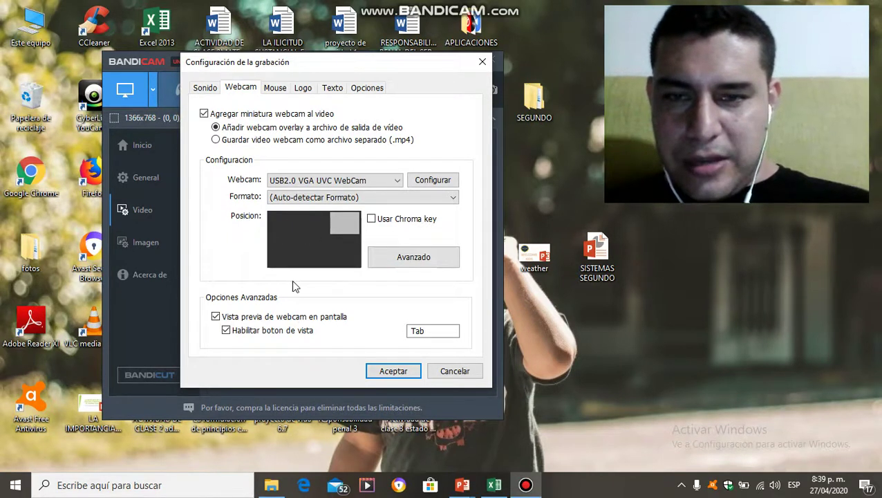
{"action": "left_click", "coordinate": [399, 259]}
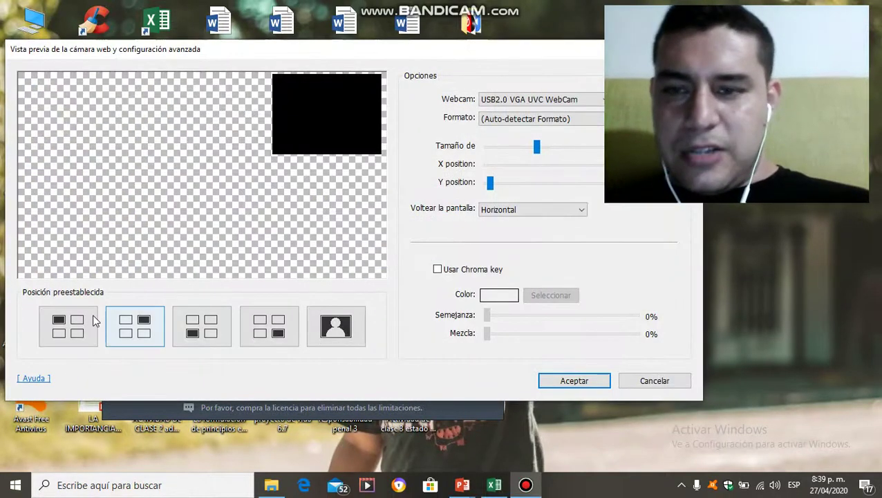
- Try all the preset webcam overlay positions, including the four corners and full size, ending with the upper-right corner
{"action": "left_click", "coordinate": [72, 337]}
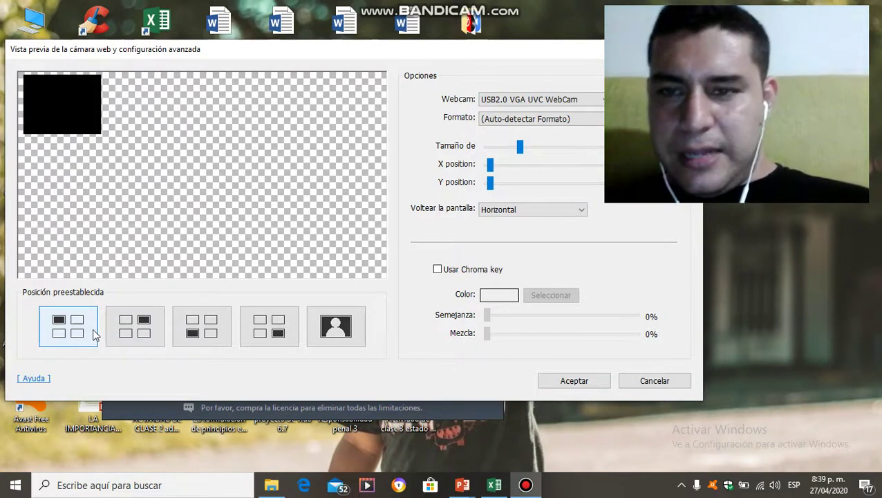
{"action": "left_click", "coordinate": [125, 334]}
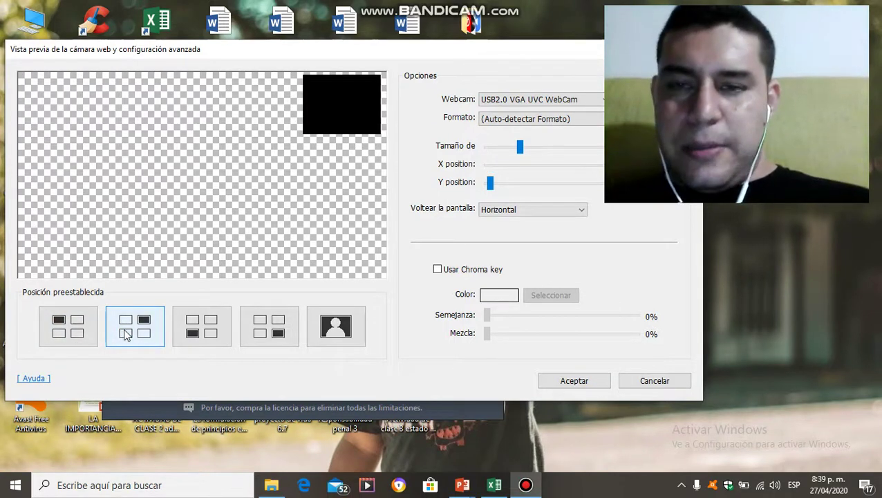
{"action": "left_click", "coordinate": [198, 334]}
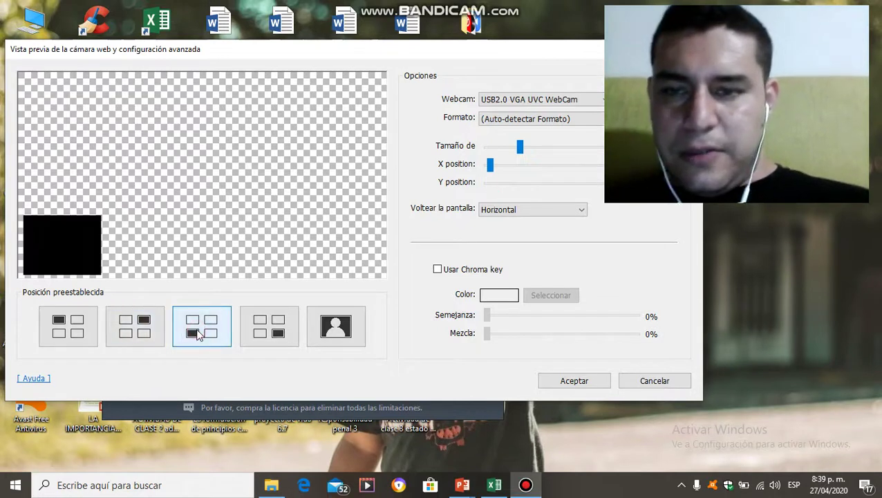
{"action": "left_click", "coordinate": [279, 329]}
{"action": "left_click", "coordinate": [336, 331]}
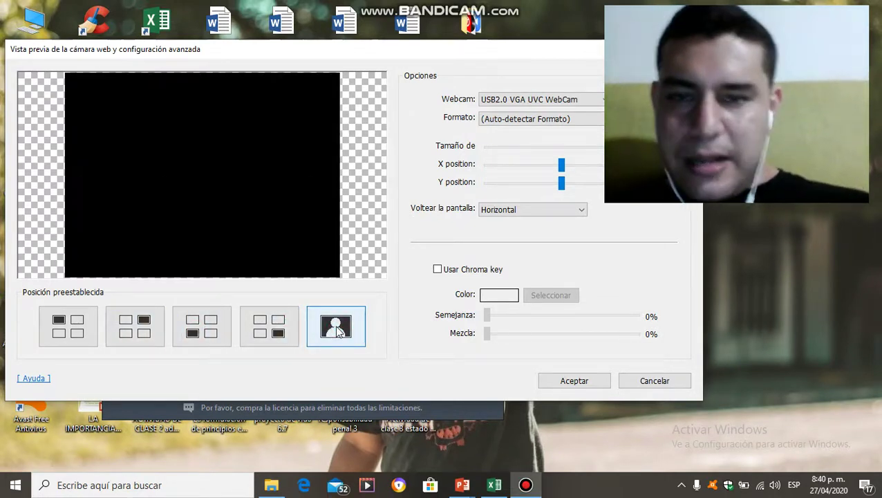
{"action": "left_click", "coordinate": [266, 333]}
{"action": "left_click", "coordinate": [132, 327]}
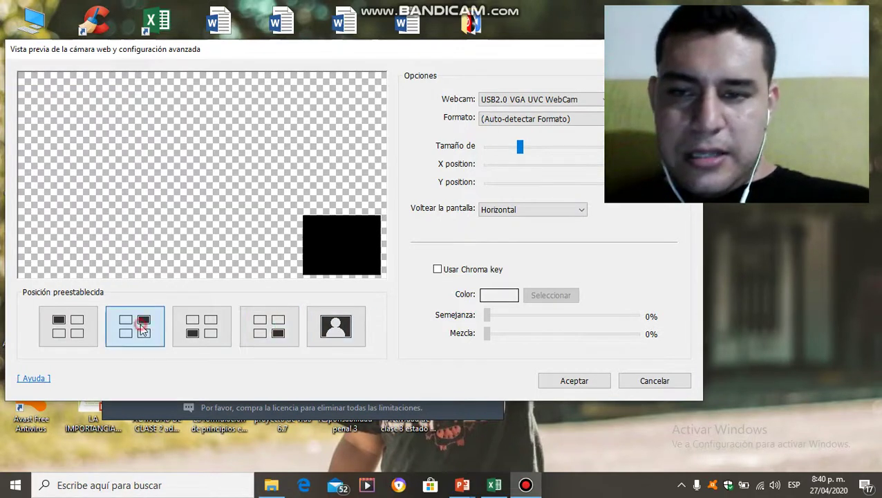
- Try a smaller webcam overlay size, then discard the webcam changes and leave the recording configuration
{"action": "left_click", "coordinate": [521, 148]}
{"action": "mouse_move", "coordinate": [521, 150]}
{"action": "left_mouse_down"}
{"action": "mouse_move", "coordinate": [584, 157]}
{"action": "mouse_move", "coordinate": [497, 154]}
{"action": "mouse_move", "coordinate": [584, 165]}
{"action": "mouse_move", "coordinate": [510, 155]}
{"action": "left_mouse_up"}
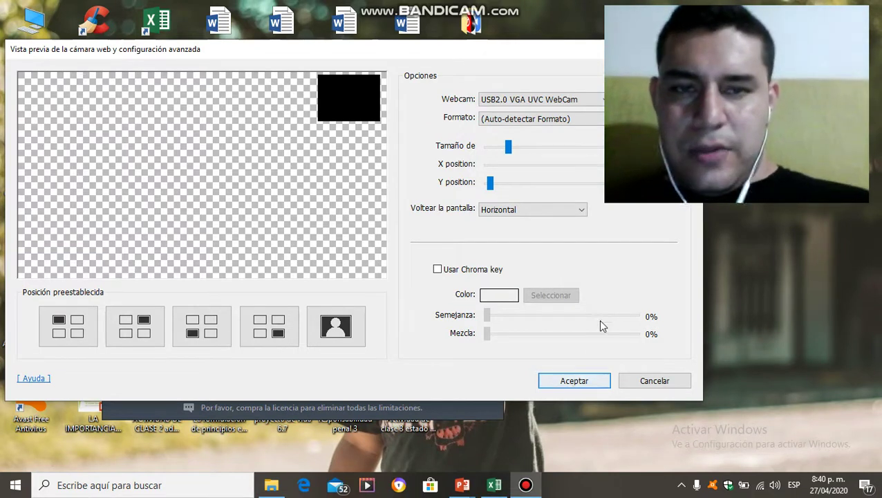
{"action": "left_click", "coordinate": [654, 383]}
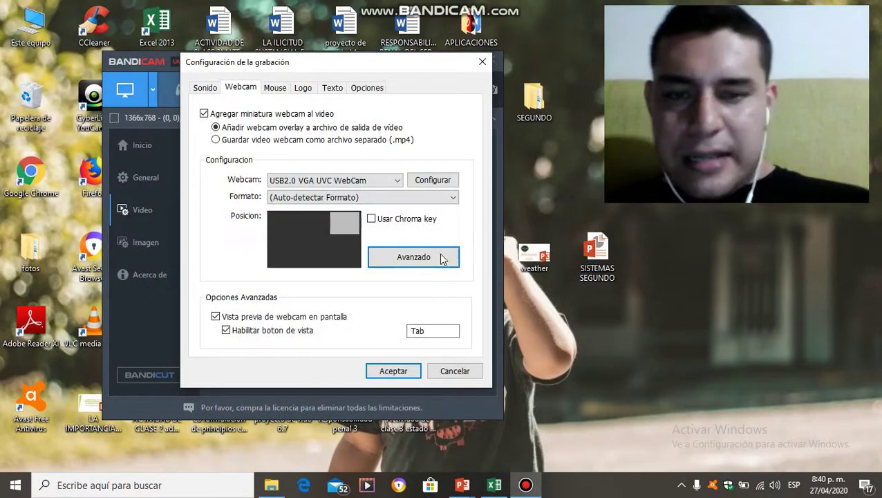
{"action": "left_click", "coordinate": [456, 371]}
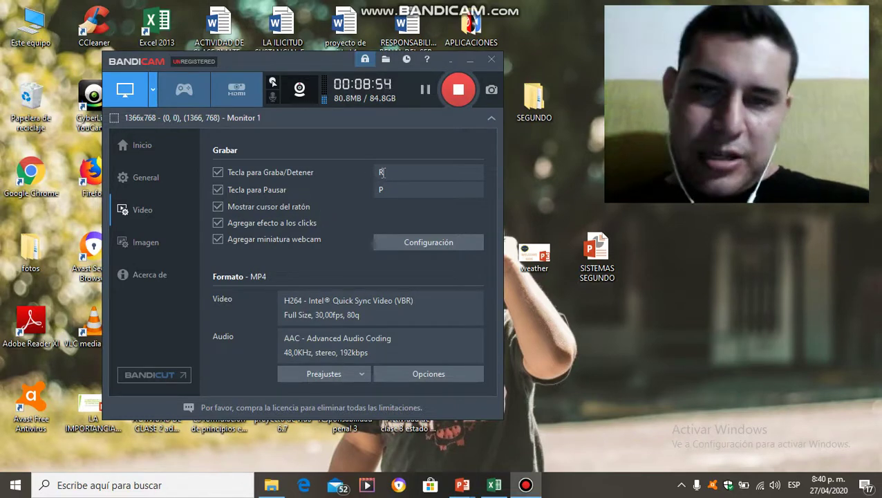
- Demonstrate minimizing and restoring the Bandicam window during recording, leaving it minimized
{"action": "left_click", "coordinate": [468, 62]}
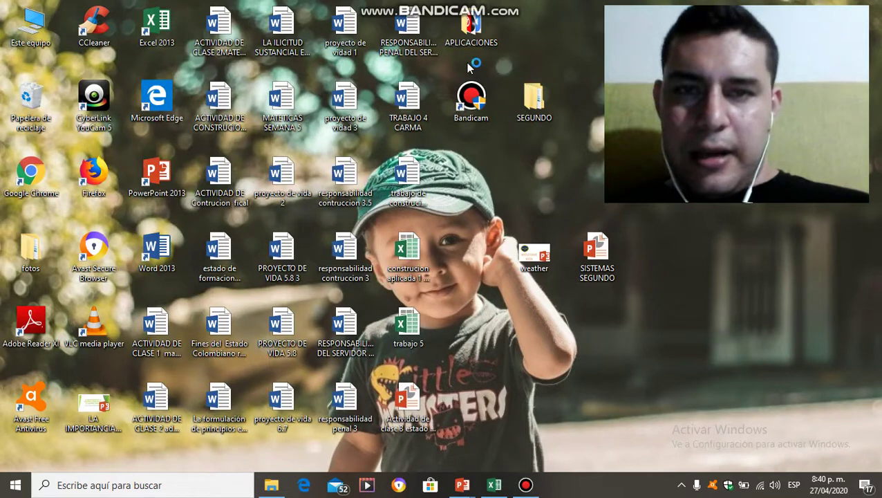
{"action": "left_click", "coordinate": [527, 484]}
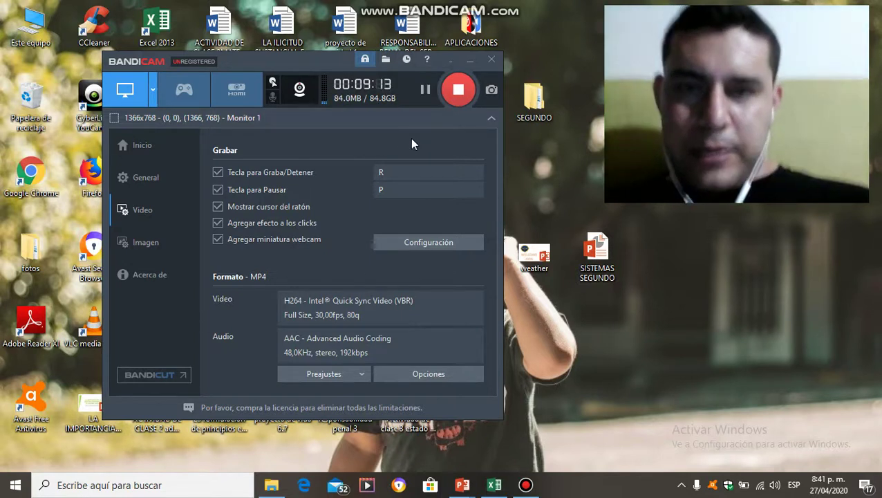
{"action": "left_click", "coordinate": [470, 60]}
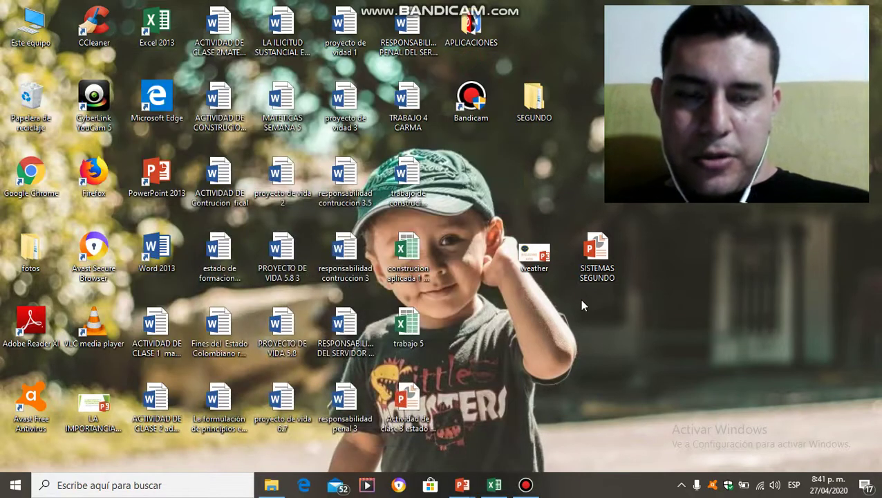
- Open the weather presentation from the desktop in PowerPoint and go to its first slide, WELCOME KIDS
{"action": "right_click", "coordinate": [534, 250]}
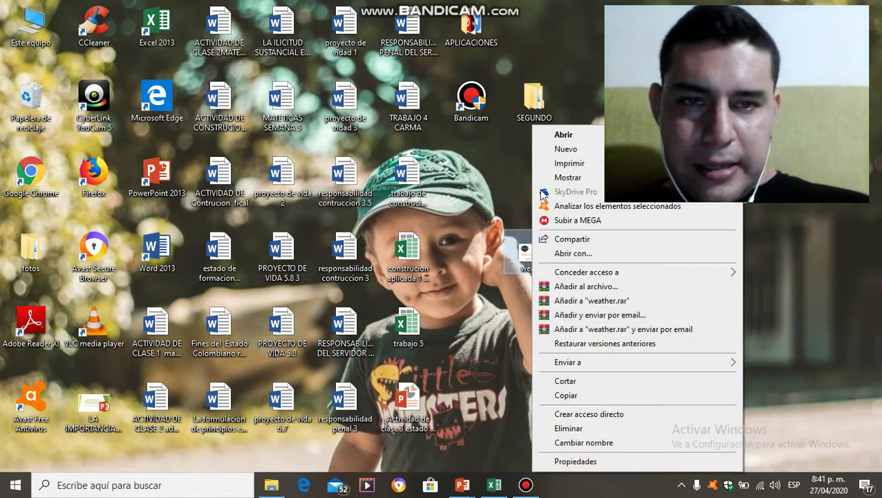
{"action": "left_click", "coordinate": [560, 137]}
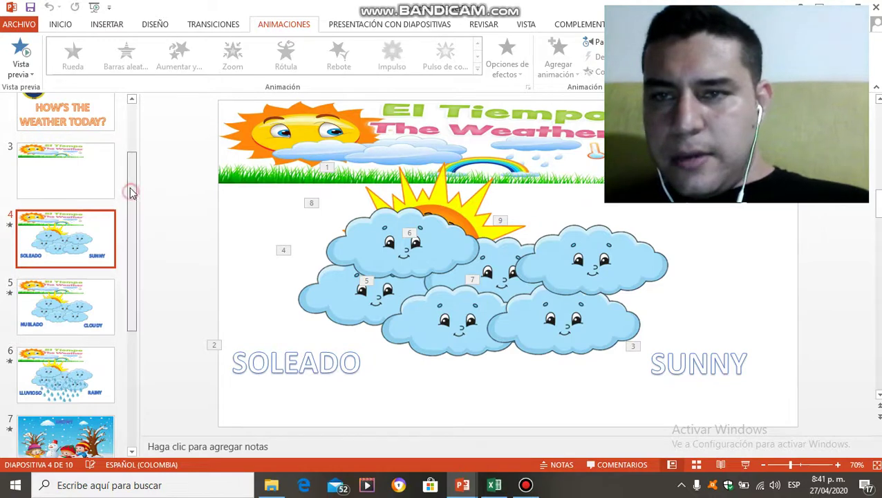
{"action": "left_click_drag", "start_coordinate": [130, 191], "coordinate": [114, 109]}
{"action": "left_click", "coordinate": [111, 114]}
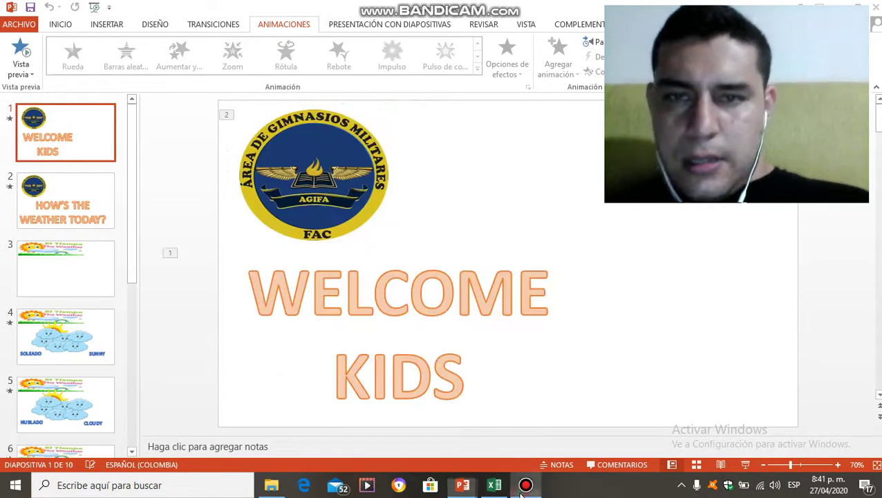
- Bring Bandicam back up over the presentation and move its window toward the middle of the screen
{"action": "left_click", "coordinate": [525, 485]}
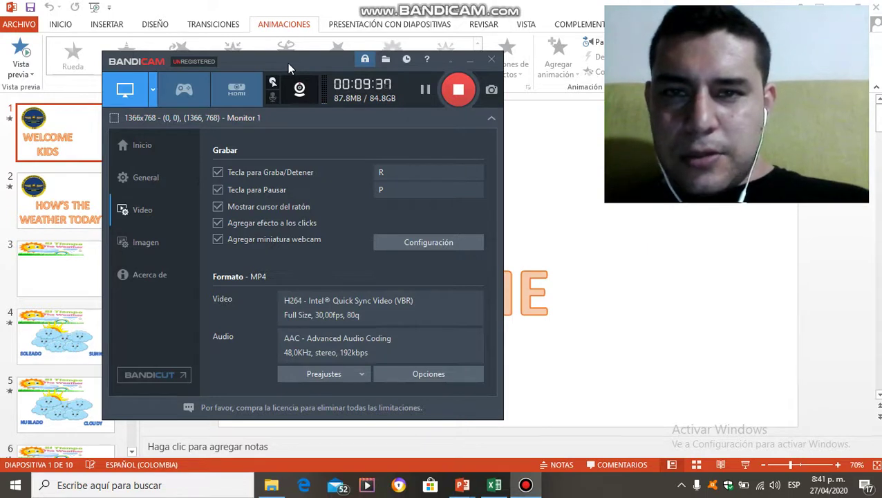
{"action": "left_click_drag", "start_coordinate": [288, 63], "coordinate": [347, 65]}
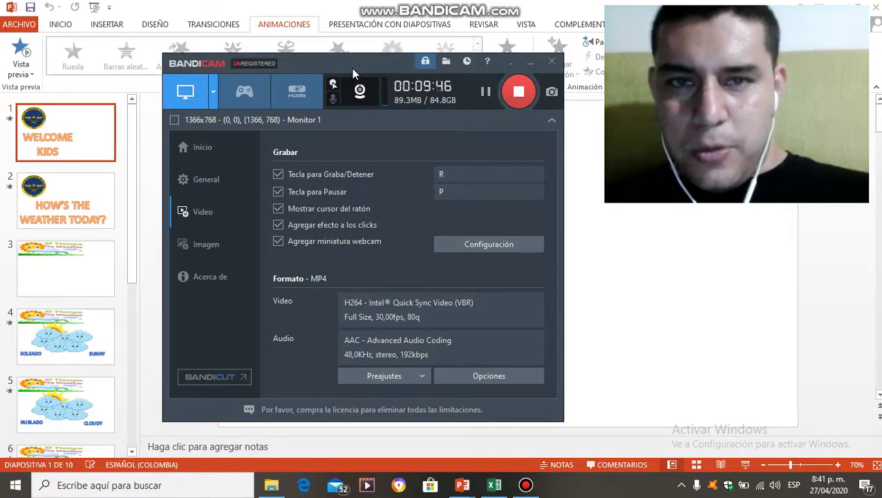
{"action": "left_click_drag", "start_coordinate": [352, 73], "coordinate": [372, 98]}
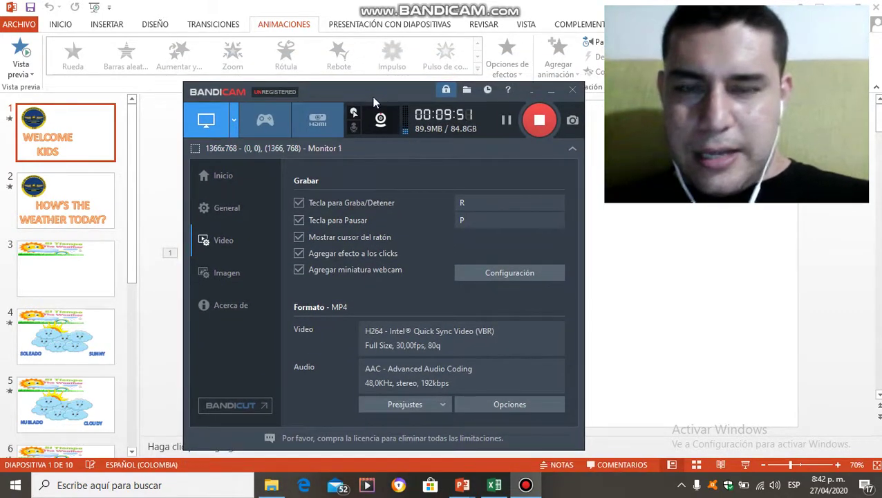